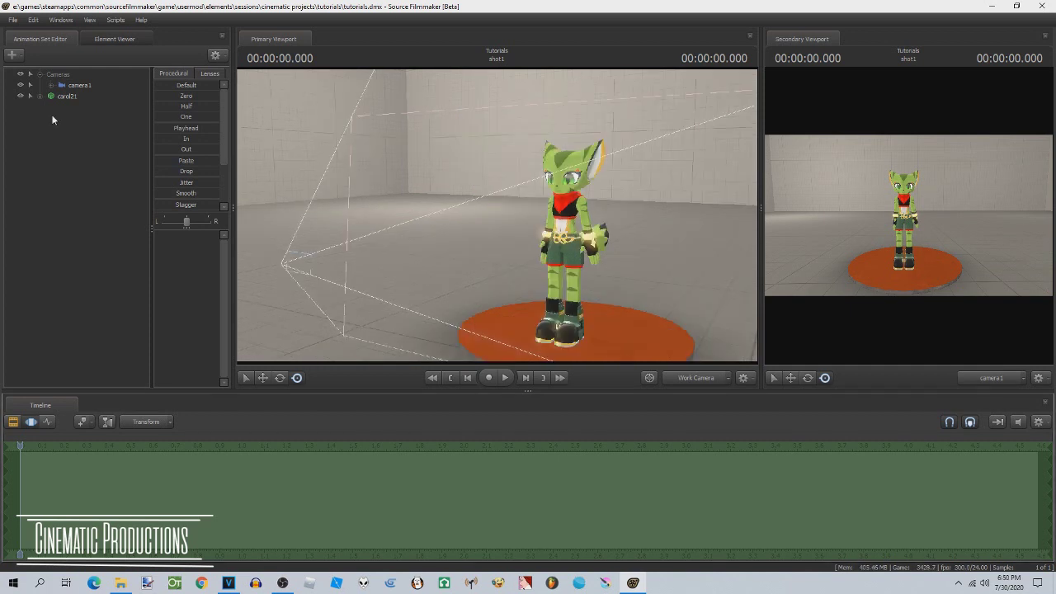
Add c_holymackerel.mdl as a new animation set, found by filtering for 'holyma'
{"action": "right_click", "coordinate": [62, 111]}
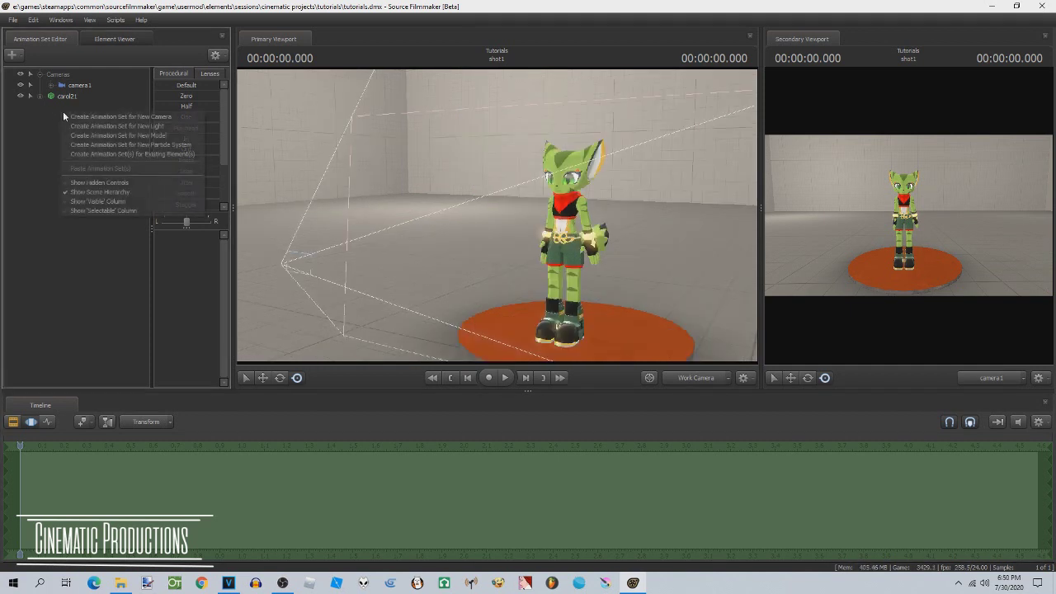
{"action": "left_click", "coordinate": [95, 134]}
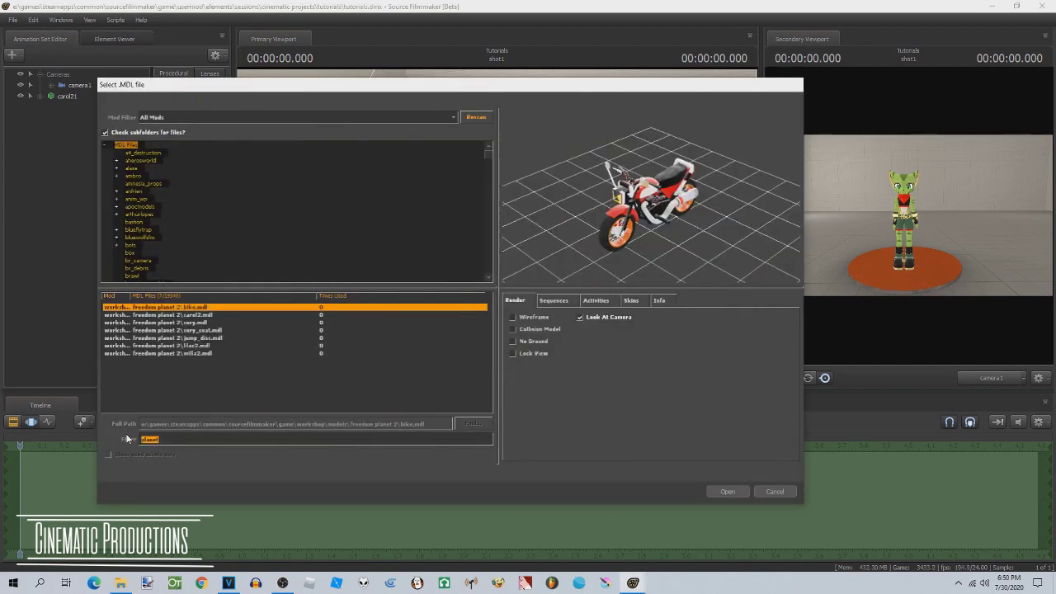
{"action": "type", "text": "holymac"}
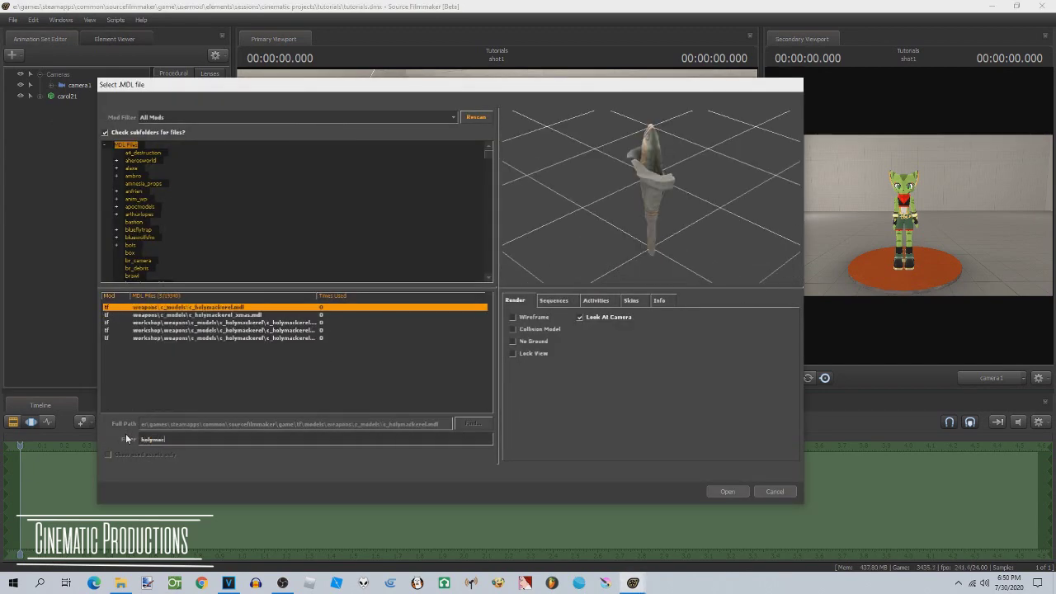
{"action": "left_click", "coordinate": [726, 492]}
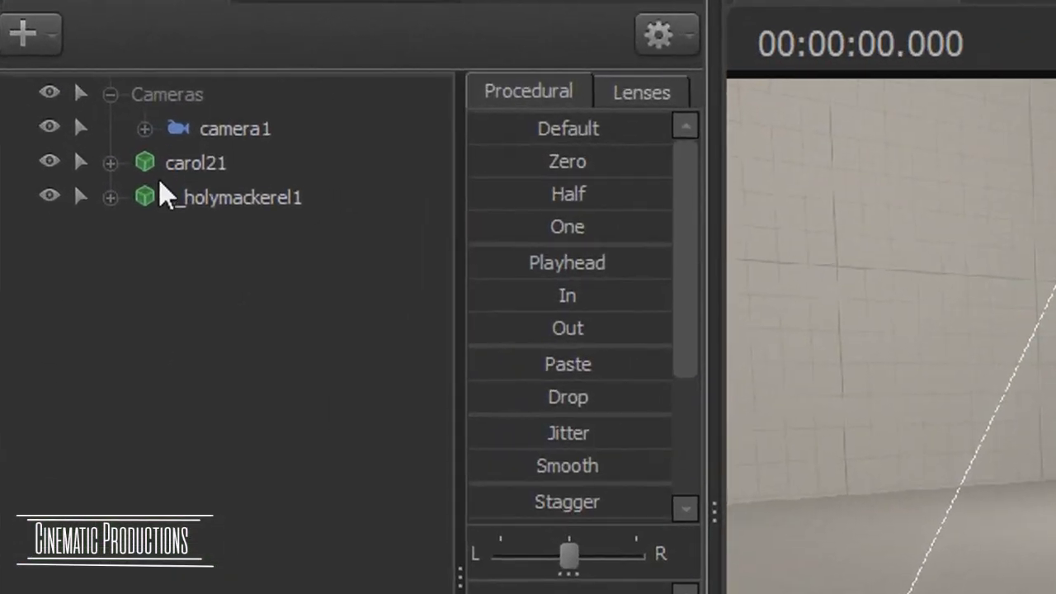
Bake carol21's procedural bones and bring the view in close to her tail
{"action": "left_click", "coordinate": [60, 96]}
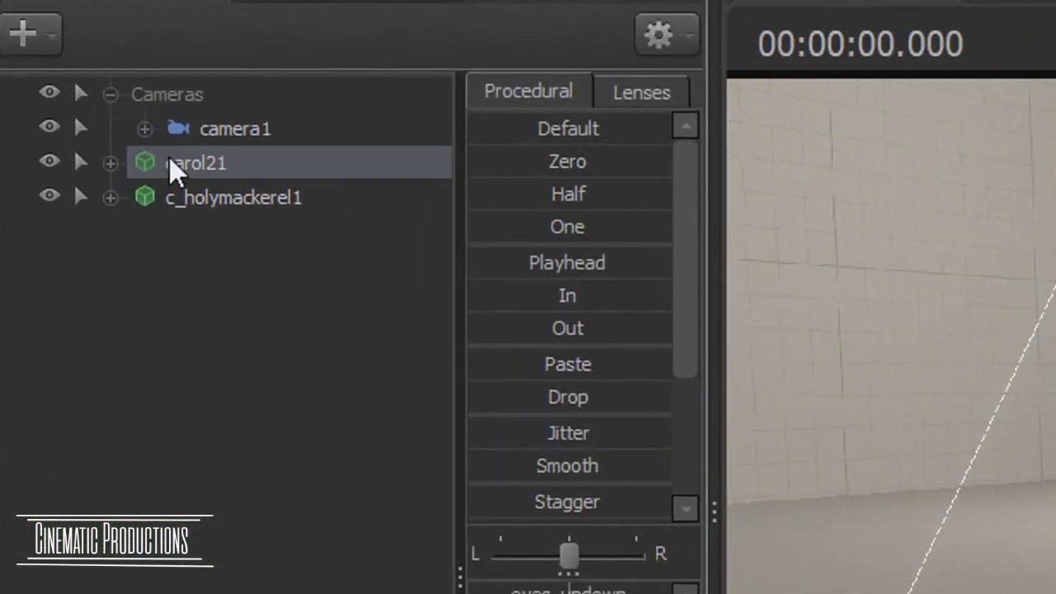
{"action": "right_click", "coordinate": [171, 169]}
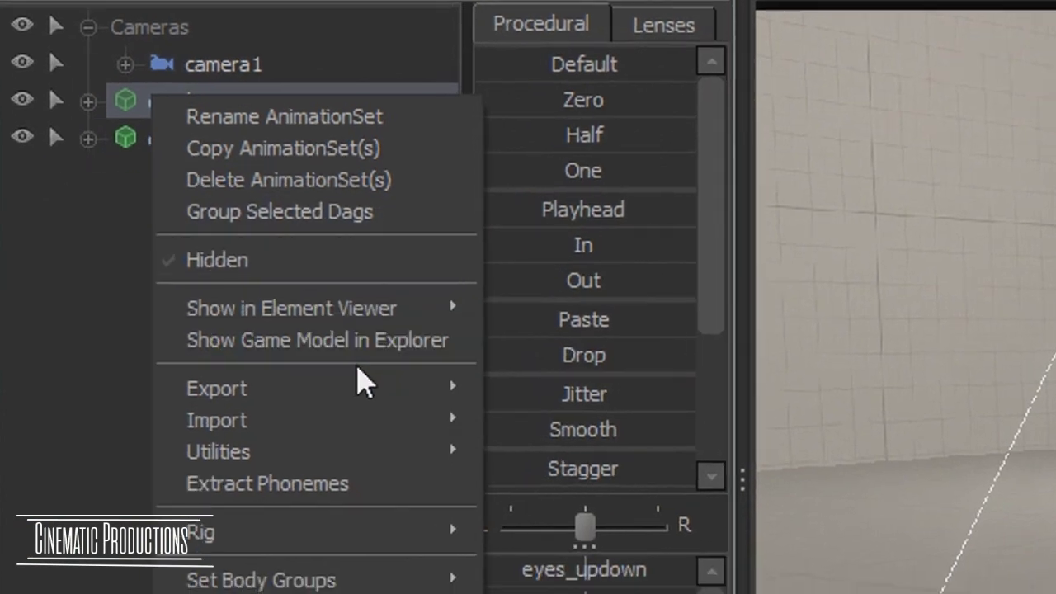
{"action": "mouse_move", "coordinate": [367, 493]}
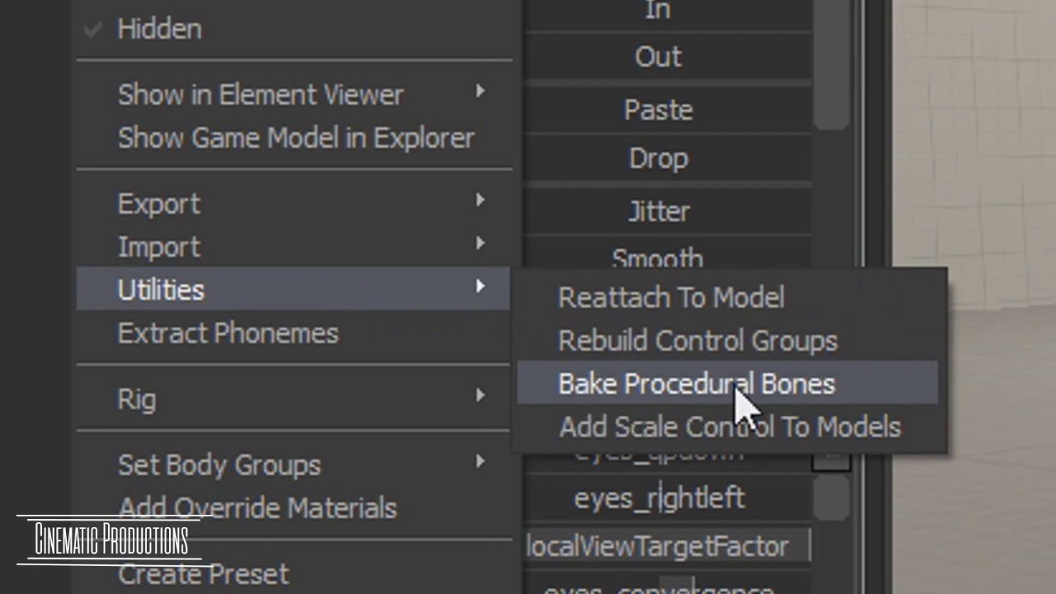
{"action": "left_click", "coordinate": [800, 404]}
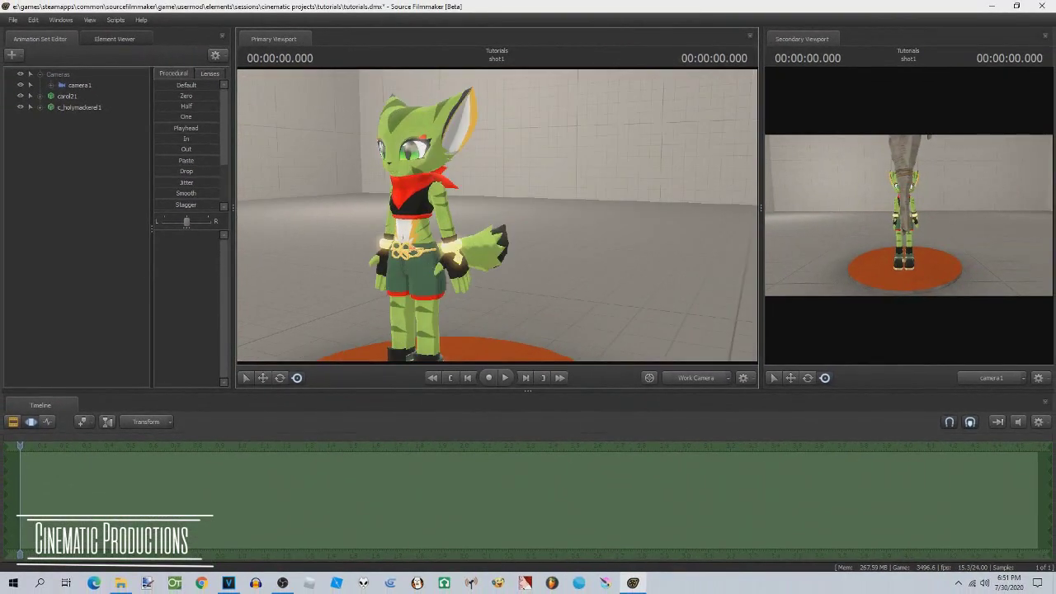
{"action": "mouse_move", "coordinate": [495, 215]}
{"action": "left_mouse_down"}
{"action": "mouse_move", "coordinate": [463, 207]}
{"action": "mouse_move", "coordinate": [486, 225]}
{"action": "left_mouse_up"}
Rotate Carol's Tail_1 bone upward, preview the motion, and return to the shot's start
{"action": "left_click", "coordinate": [474, 221]}
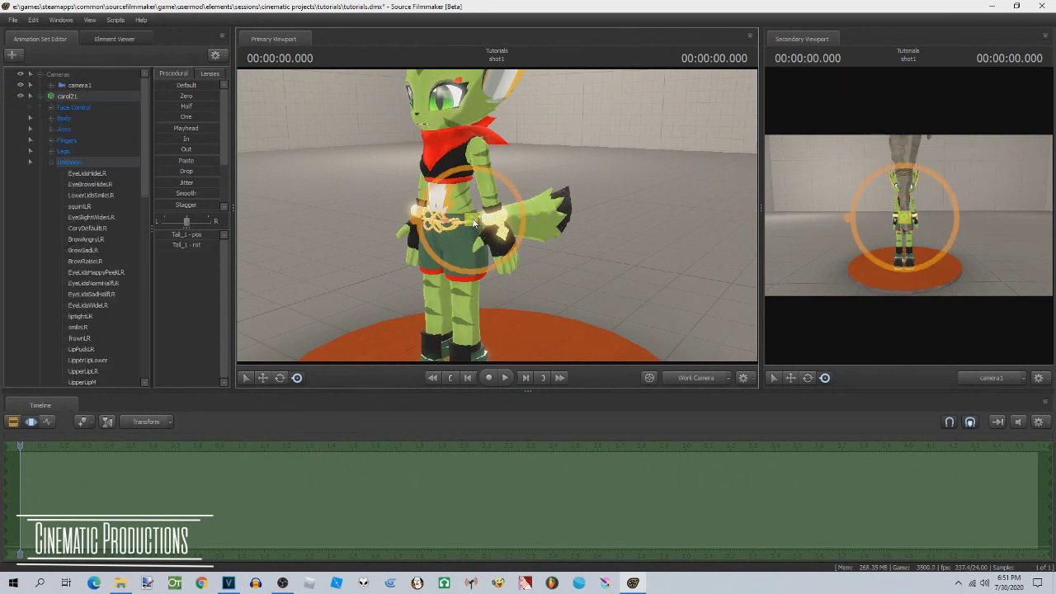
{"action": "left_click_drag", "start_coordinate": [450, 228], "coordinate": [447, 241]}
{"action": "key", "text": "space"}
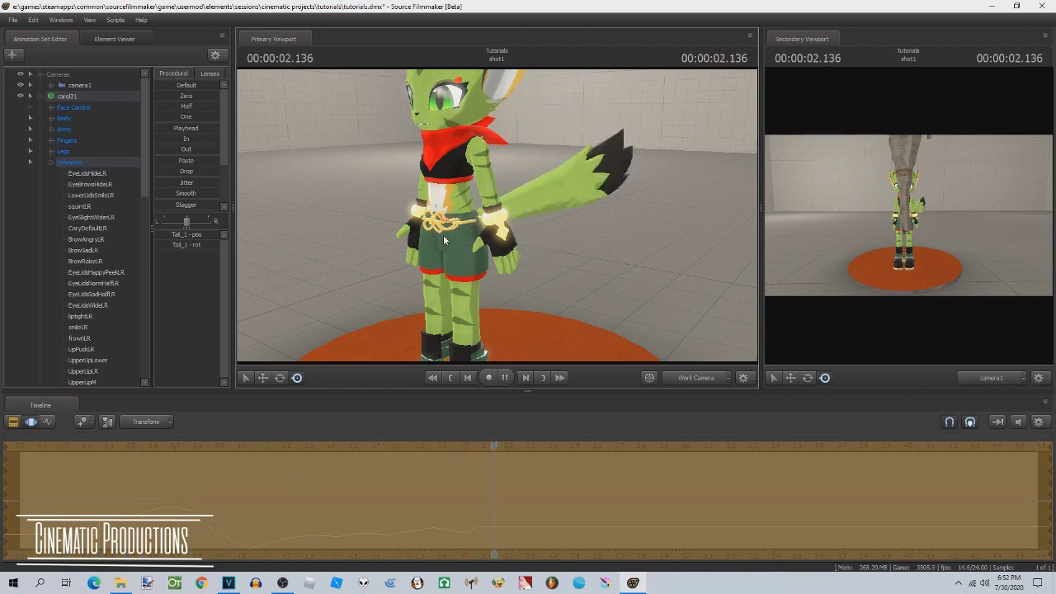
{"action": "key", "text": "space"}
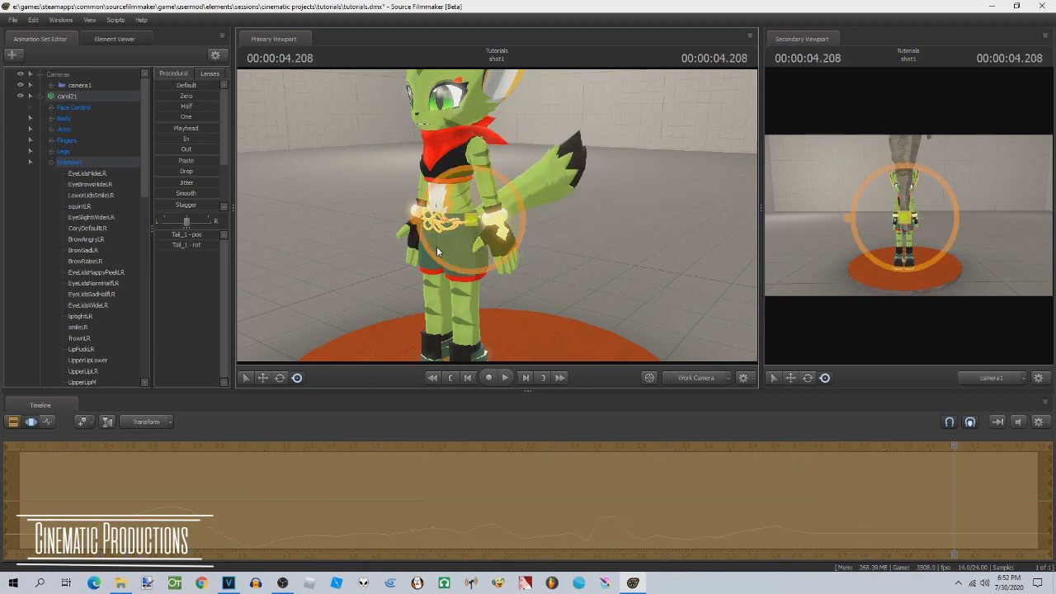
{"action": "left_click", "coordinate": [21, 439]}
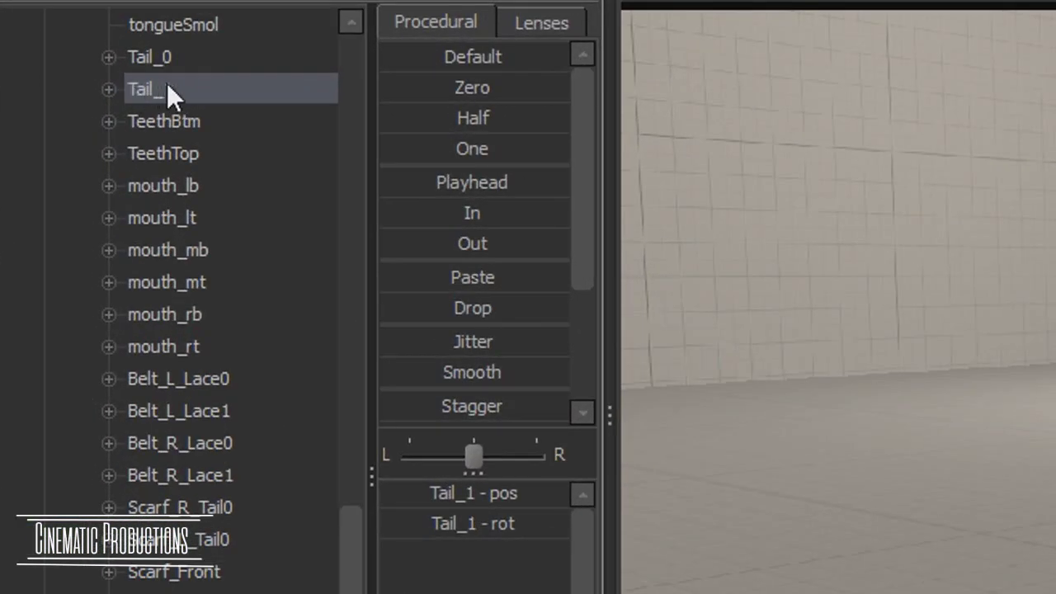
Parent the holy mackerel to Tail_1, zero its transform, rotate it along the tail, and preview
{"action": "left_click_drag", "start_coordinate": [158, 85], "coordinate": [213, 399]}
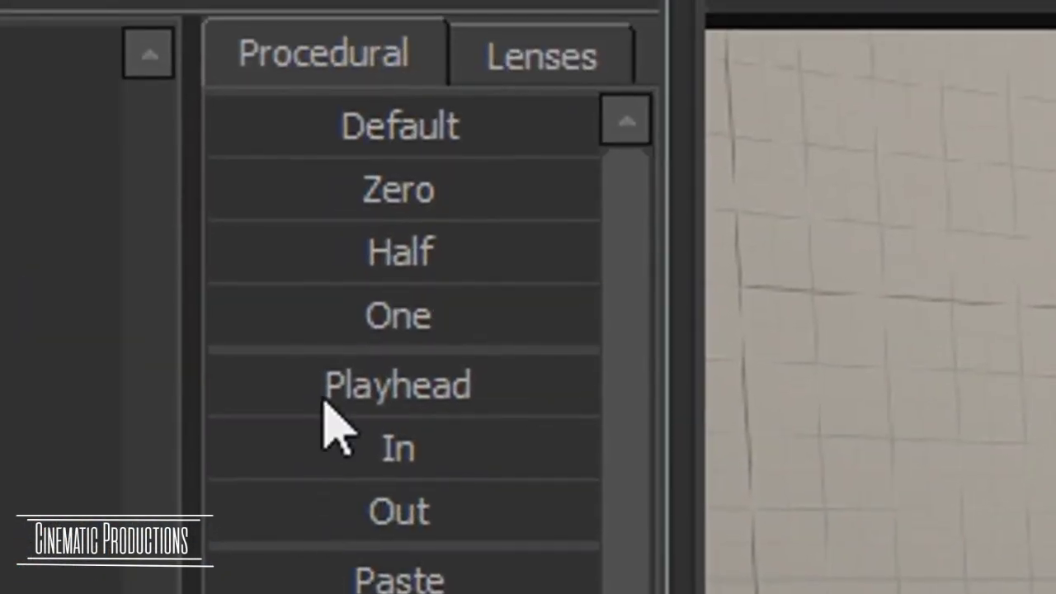
{"action": "left_click", "coordinate": [324, 203]}
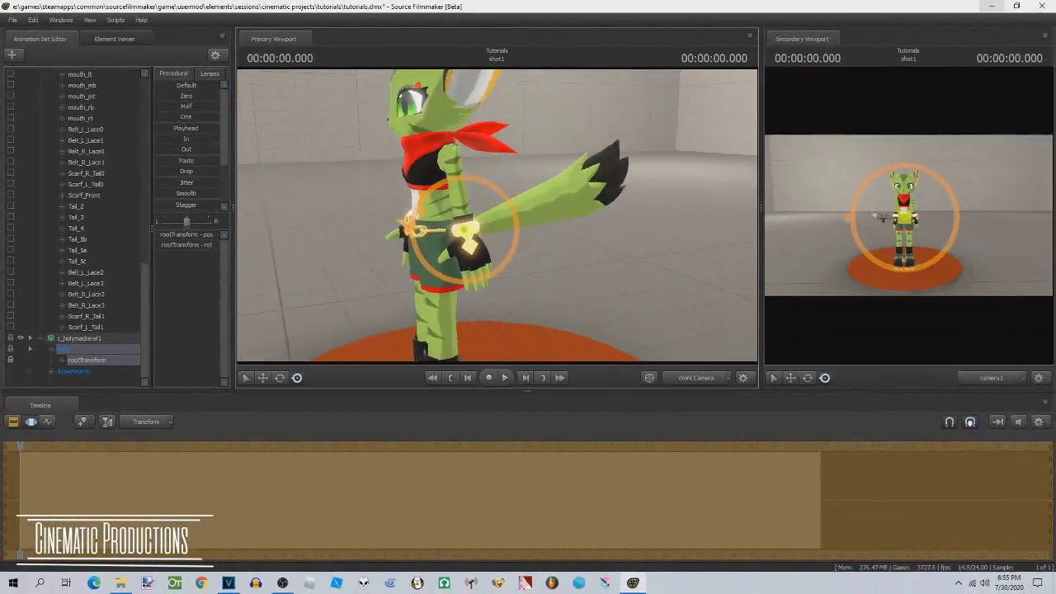
{"action": "mouse_move", "coordinate": [462, 231]}
{"action": "left_mouse_down"}
{"action": "mouse_move", "coordinate": [439, 228]}
{"action": "mouse_move", "coordinate": [461, 248]}
{"action": "left_mouse_up"}
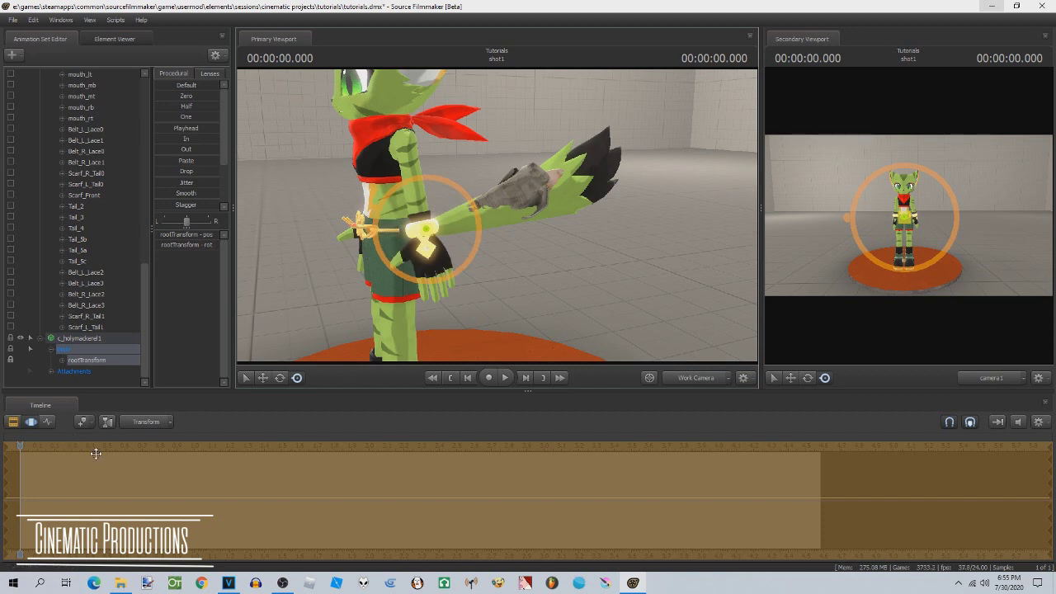
{"action": "key", "text": "space"}
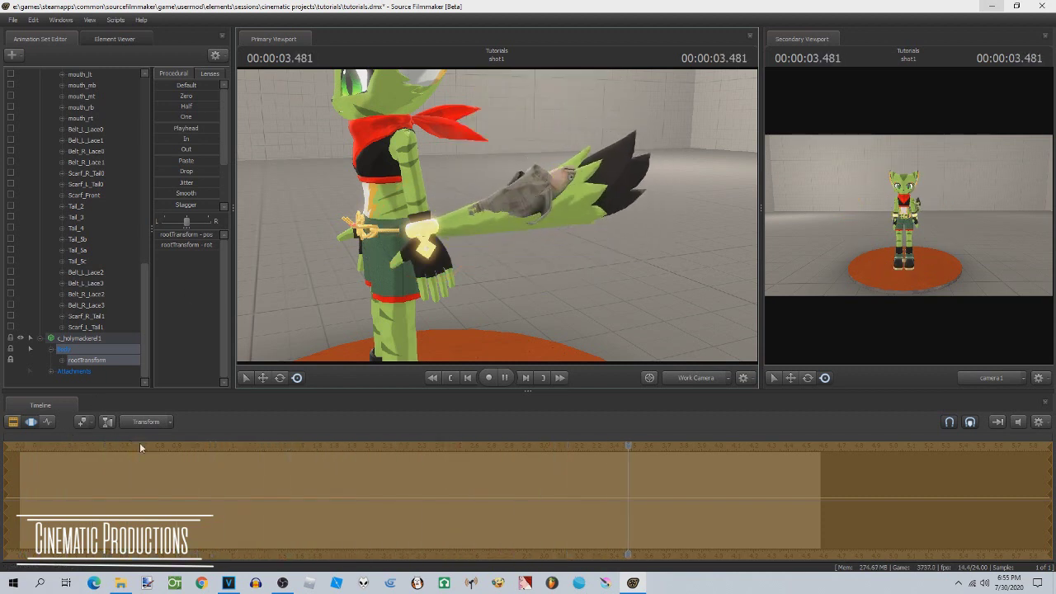
{"action": "key", "text": "space"}
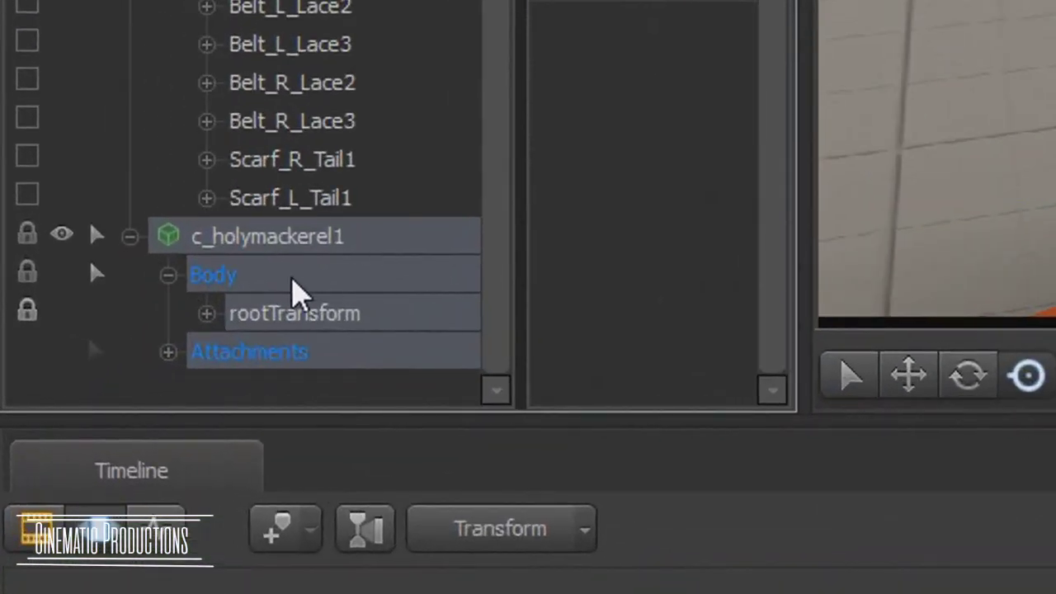
Run Bake Procedural Bones on c_holymackerel1 to expose its jiggle1–jiggle4 bones
{"action": "right_click", "coordinate": [281, 248]}
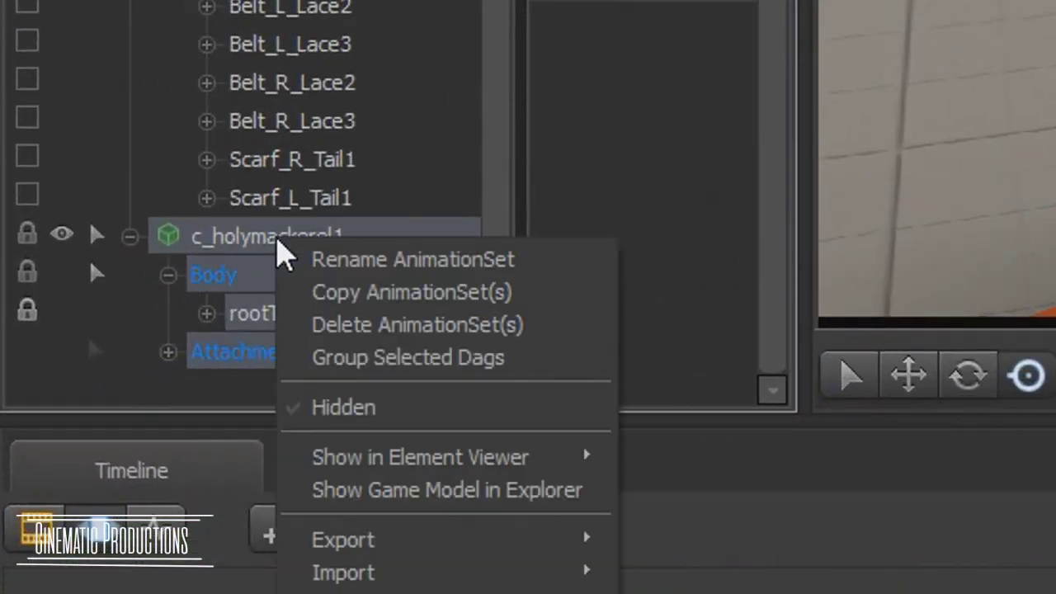
{"action": "mouse_move", "coordinate": [533, 593]}
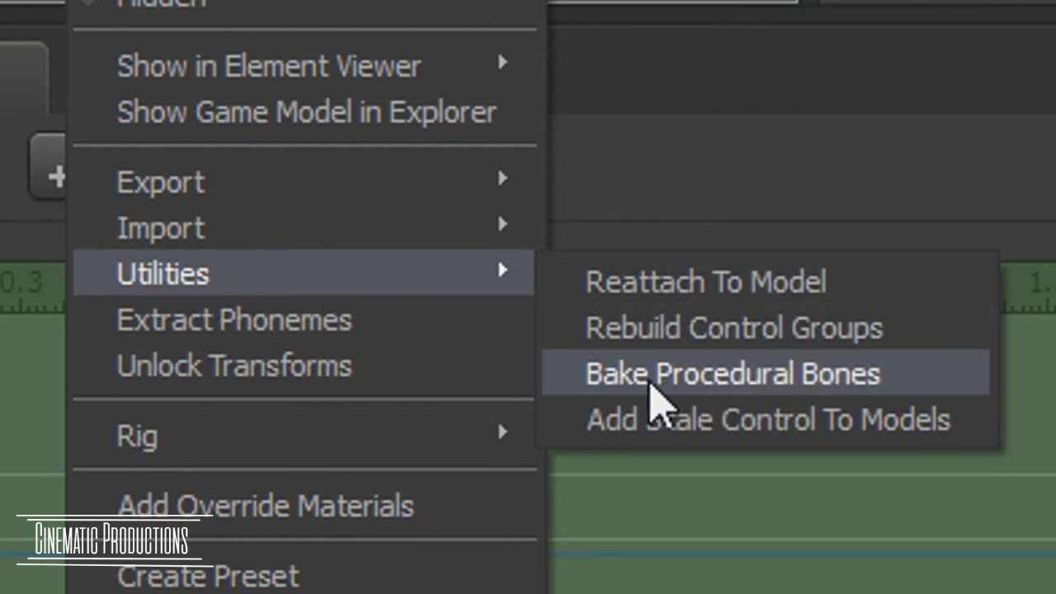
{"action": "left_click", "coordinate": [707, 377]}
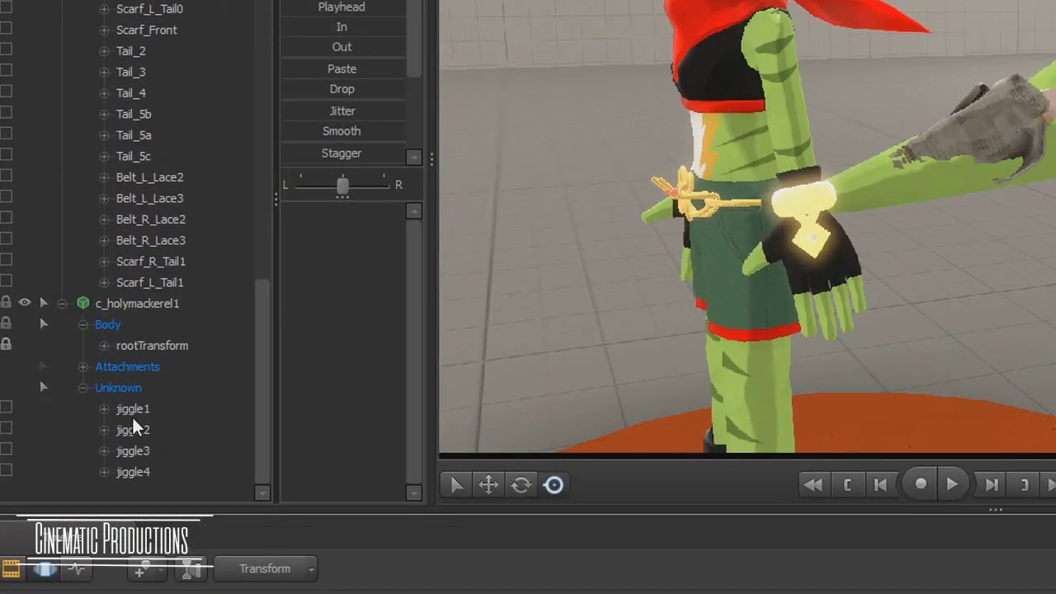
Orient-constrain Carol's Tail_2 bone to the mackerel's jiggle1 bone via constraint_orient
{"action": "left_click", "coordinate": [132, 410]}
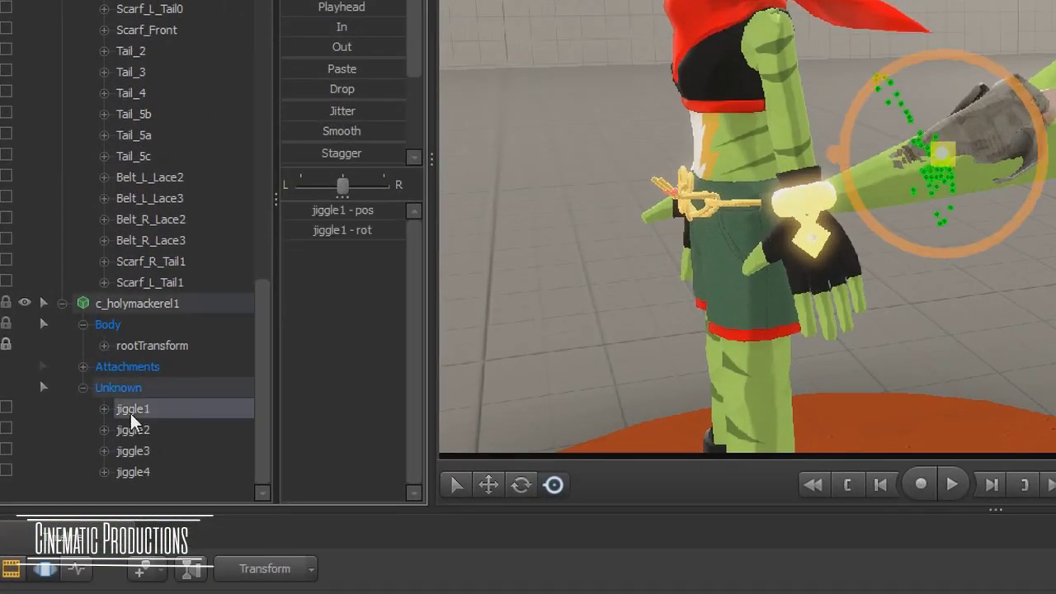
{"action": "scroll", "coordinate": [130, 413], "scroll_direction": "up", "scroll_amount": 3}
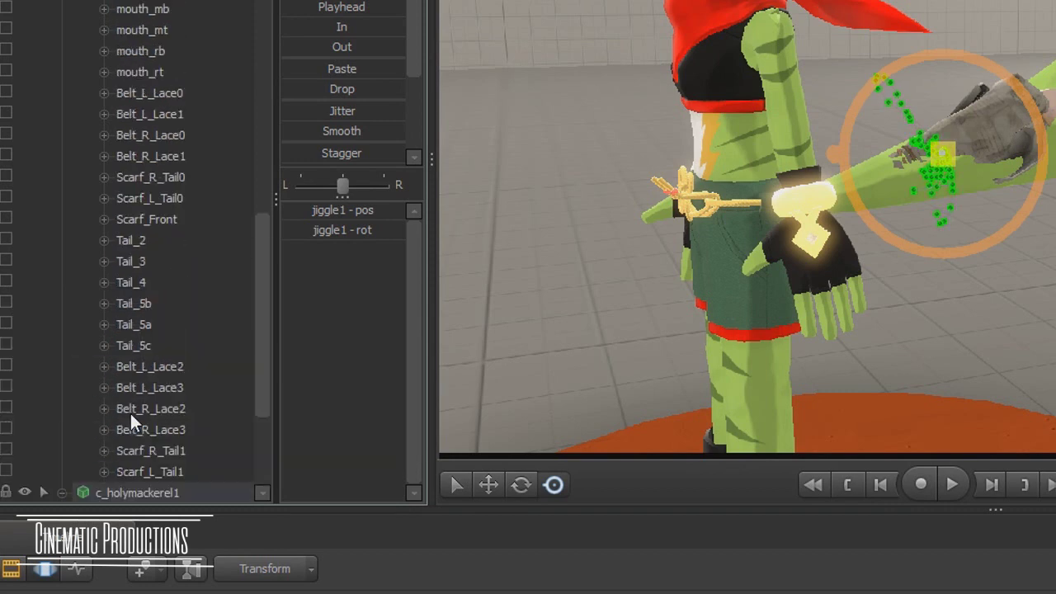
{"action": "left_click", "coordinate": [140, 235]}
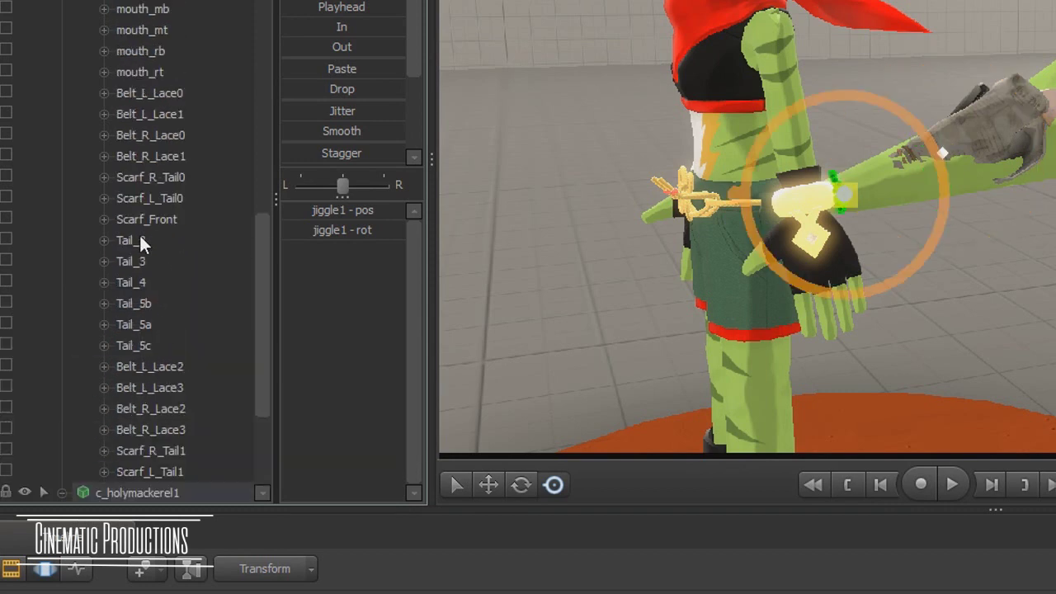
{"action": "right_click", "coordinate": [139, 235]}
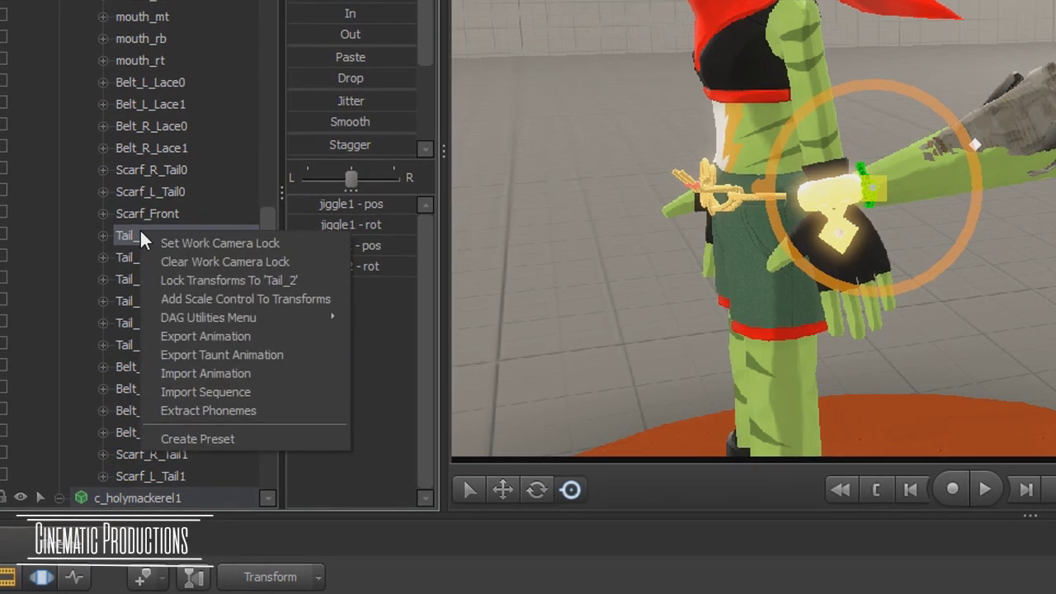
{"action": "mouse_move", "coordinate": [427, 289]}
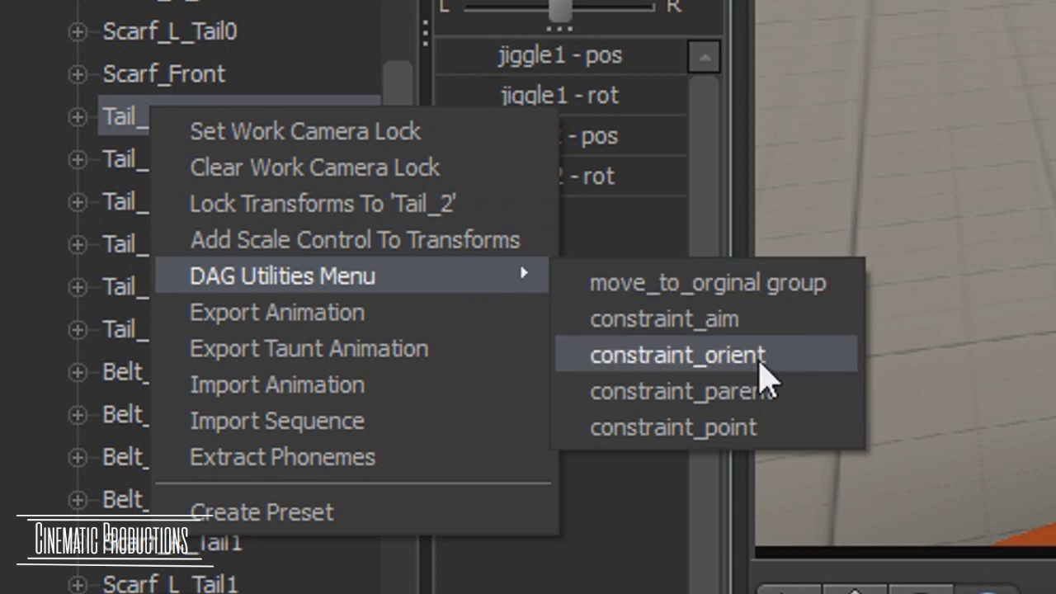
{"action": "left_click", "coordinate": [766, 364]}
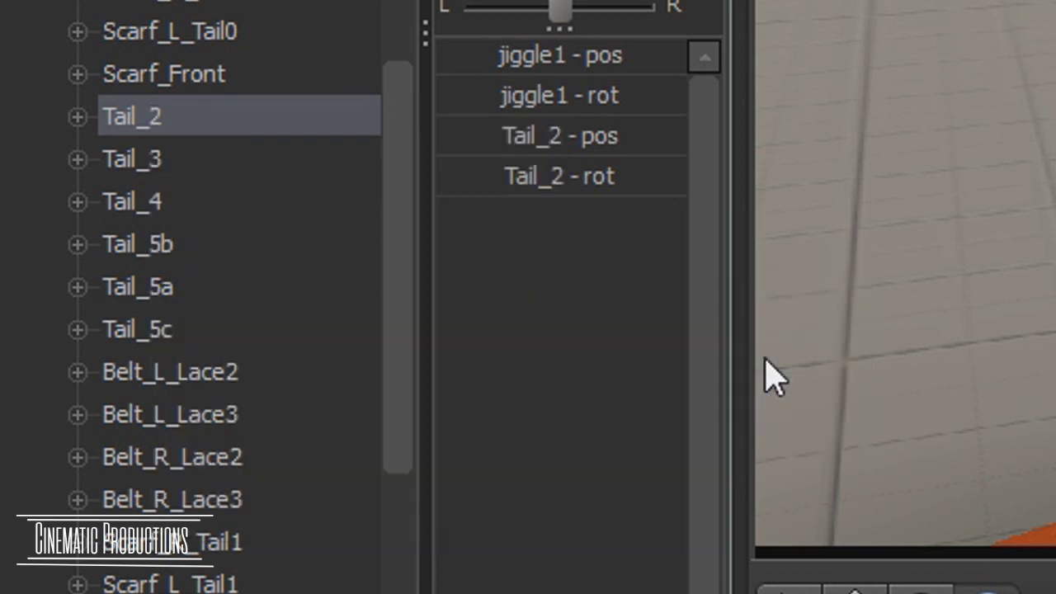
Select the holy mackerel's jiggle2 bone for the next constraint
{"action": "scroll", "coordinate": [177, 283], "scroll_direction": "down", "scroll_amount": 3}
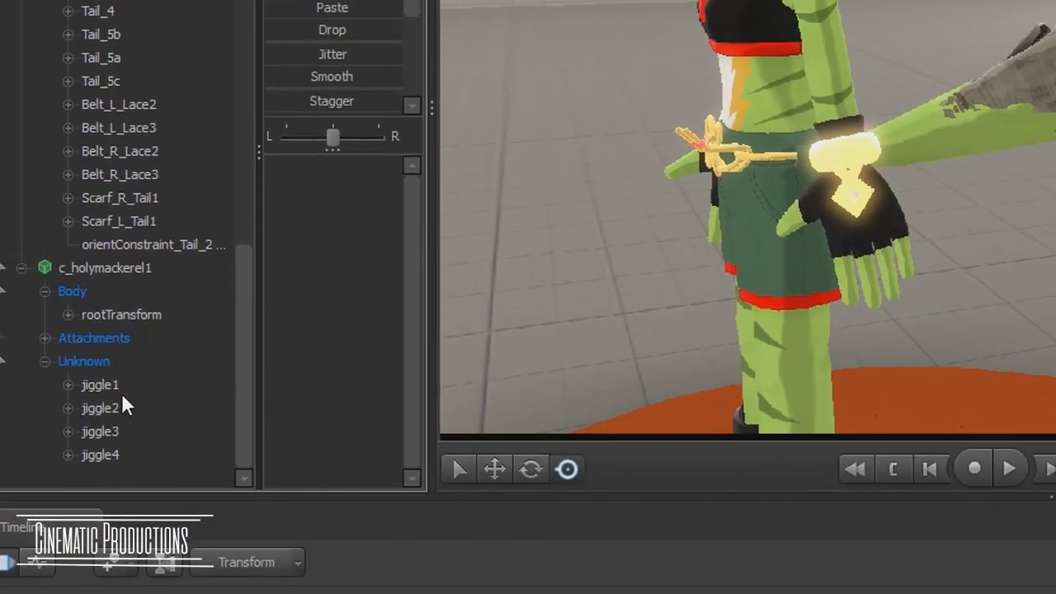
{"action": "left_click", "coordinate": [132, 464]}
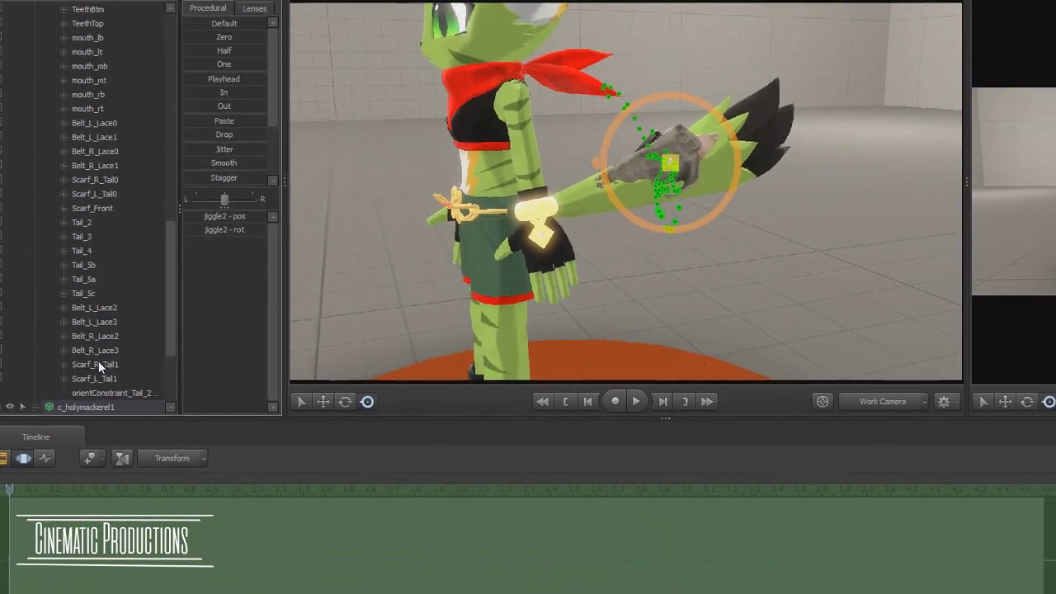
{"action": "scroll", "coordinate": [107, 346], "scroll_direction": "up", "scroll_amount": 3}
Orient-constrain Tail_3 to the selected jiggle2 bone
{"action": "left_click", "coordinate": [89, 282]}
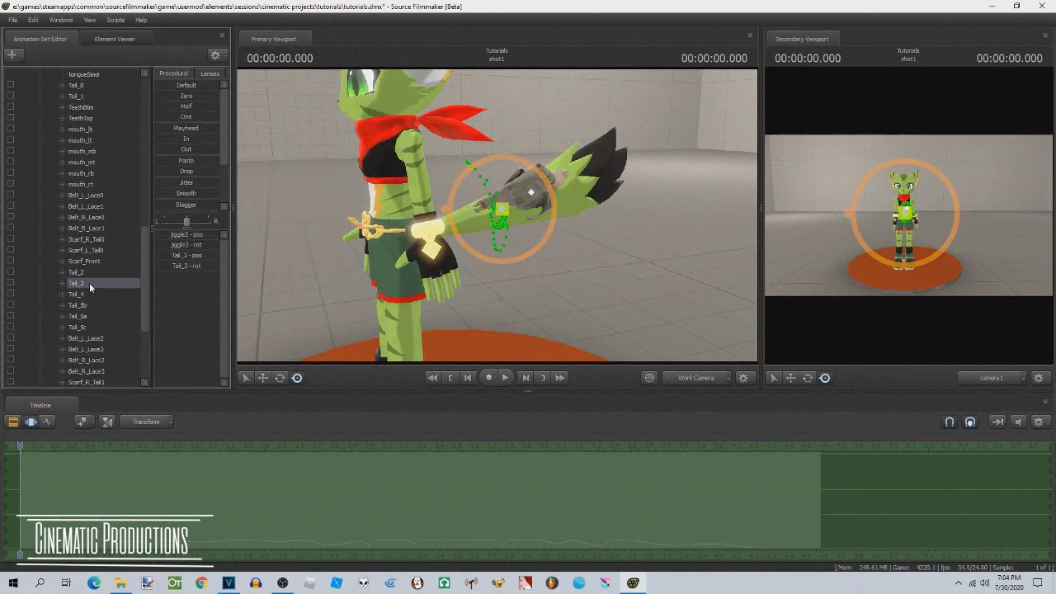
{"action": "right_click", "coordinate": [89, 282]}
{"action": "mouse_move", "coordinate": [181, 327]}
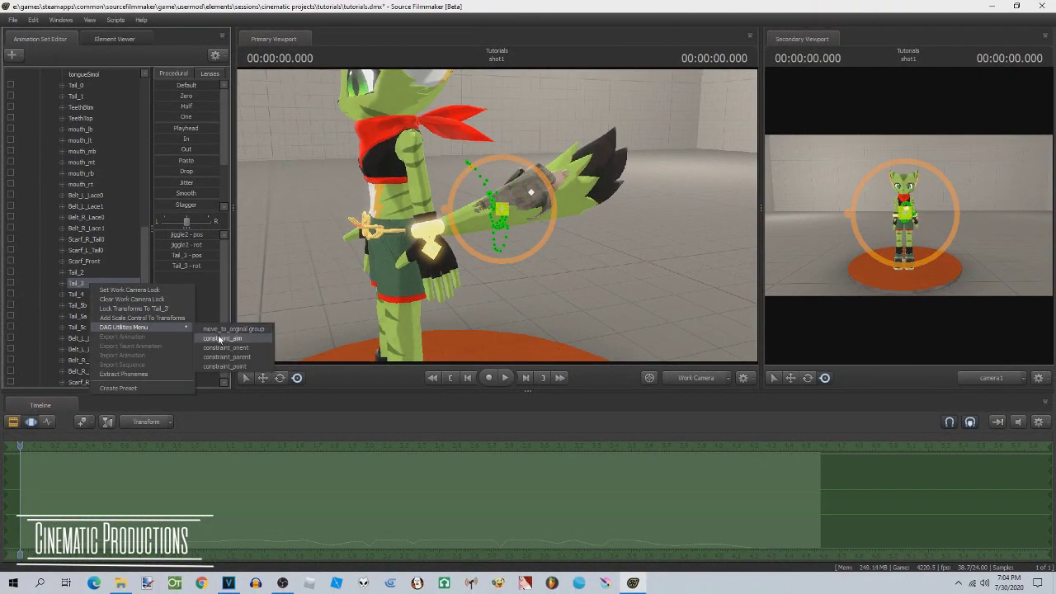
{"action": "left_click", "coordinate": [224, 348]}
Orient-constrain Tail_4 to the mackerel's jiggle3 bone
{"action": "left_click", "coordinate": [77, 361]}
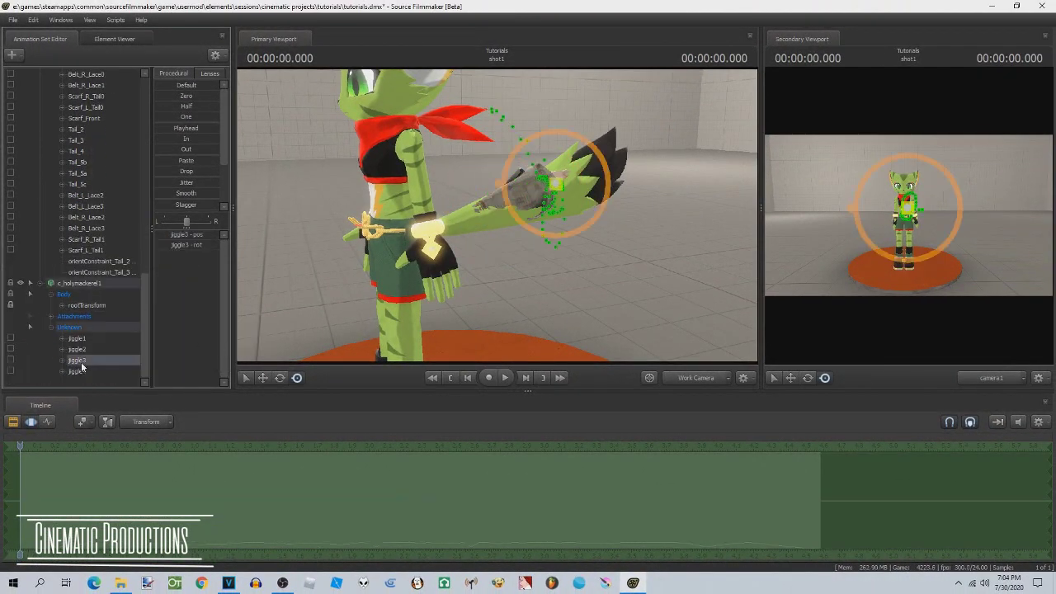
{"action": "scroll", "coordinate": [82, 367], "scroll_direction": "up", "scroll_amount": 2}
{"action": "left_click", "coordinate": [87, 214]}
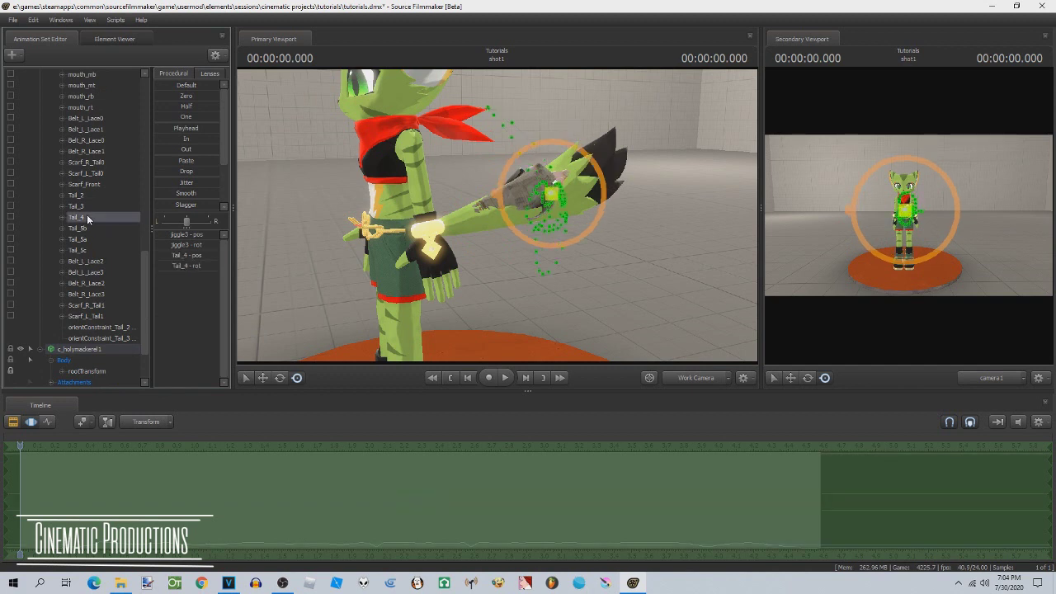
{"action": "right_click", "coordinate": [86, 214]}
{"action": "mouse_move", "coordinate": [145, 262]}
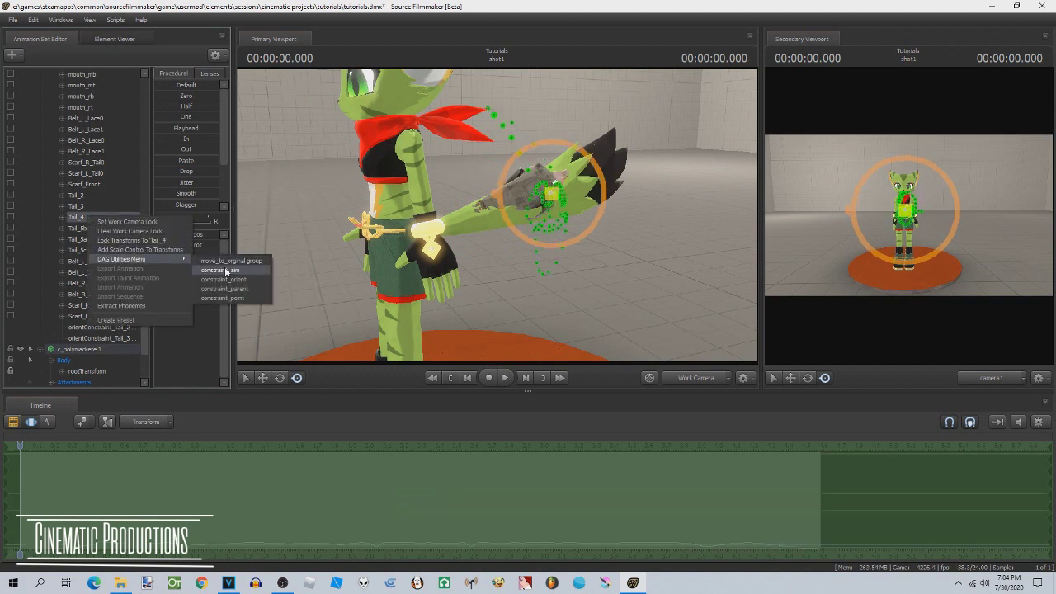
{"action": "left_click", "coordinate": [224, 279]}
Orient-constrain Tail_5b to jiggle4, then start playback to preview the tail
{"action": "scroll", "coordinate": [118, 310], "scroll_direction": "down", "scroll_amount": 3}
{"action": "left_click", "coordinate": [86, 374]}
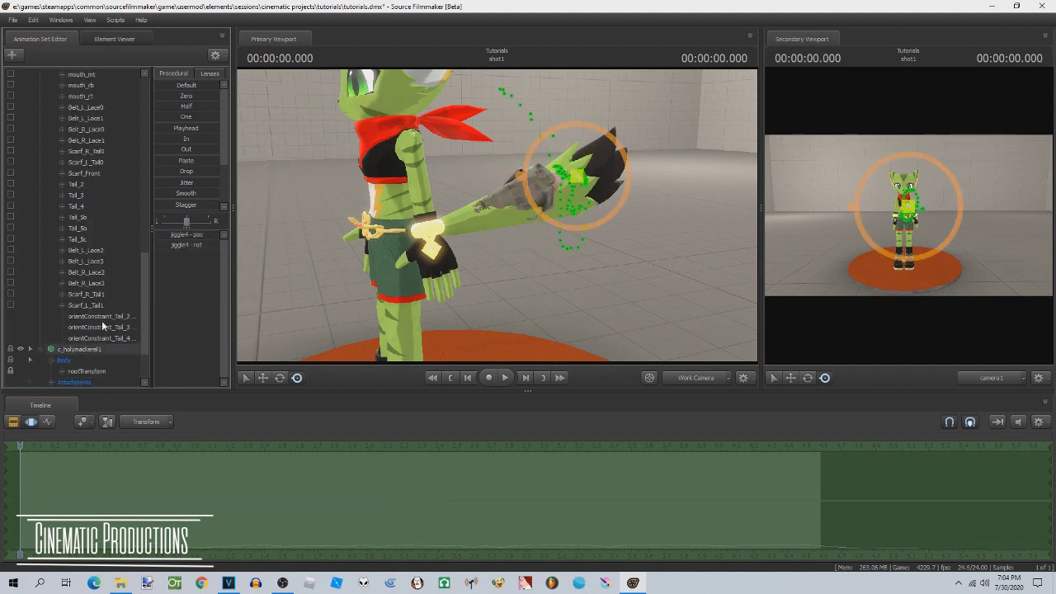
{"action": "scroll", "coordinate": [98, 233], "scroll_direction": "up", "scroll_amount": 3}
{"action": "left_click", "coordinate": [88, 252], "text": "ctrl"}
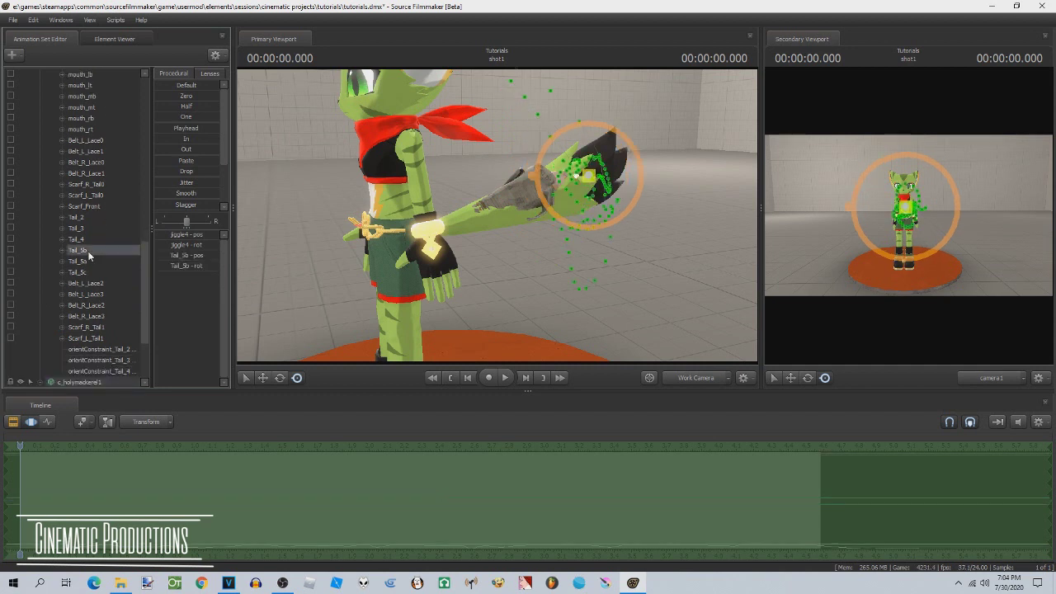
{"action": "right_click", "coordinate": [89, 255]}
{"action": "mouse_move", "coordinate": [145, 298]}
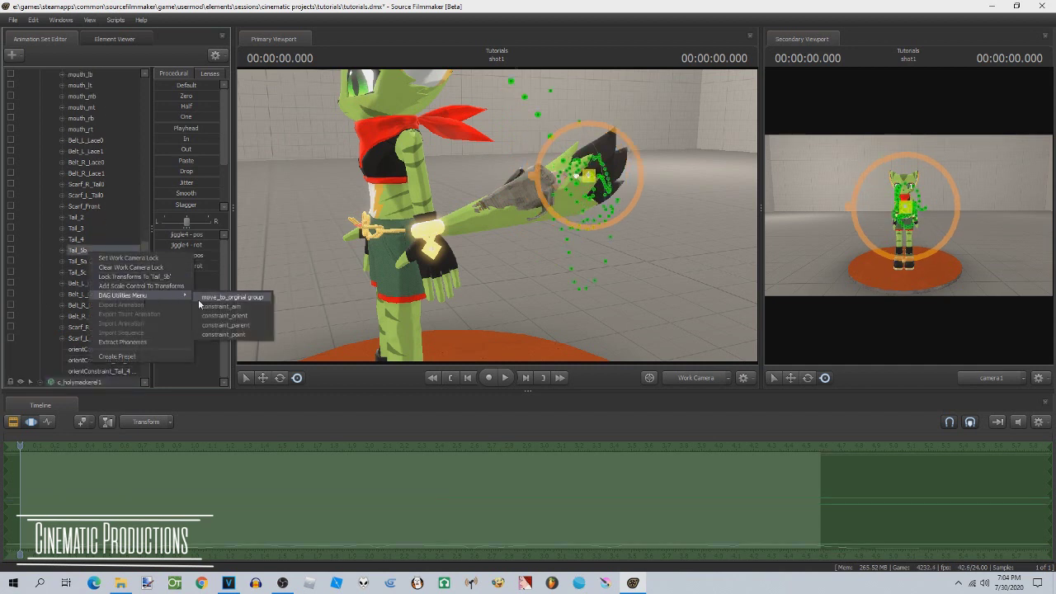
{"action": "left_click", "coordinate": [221, 315]}
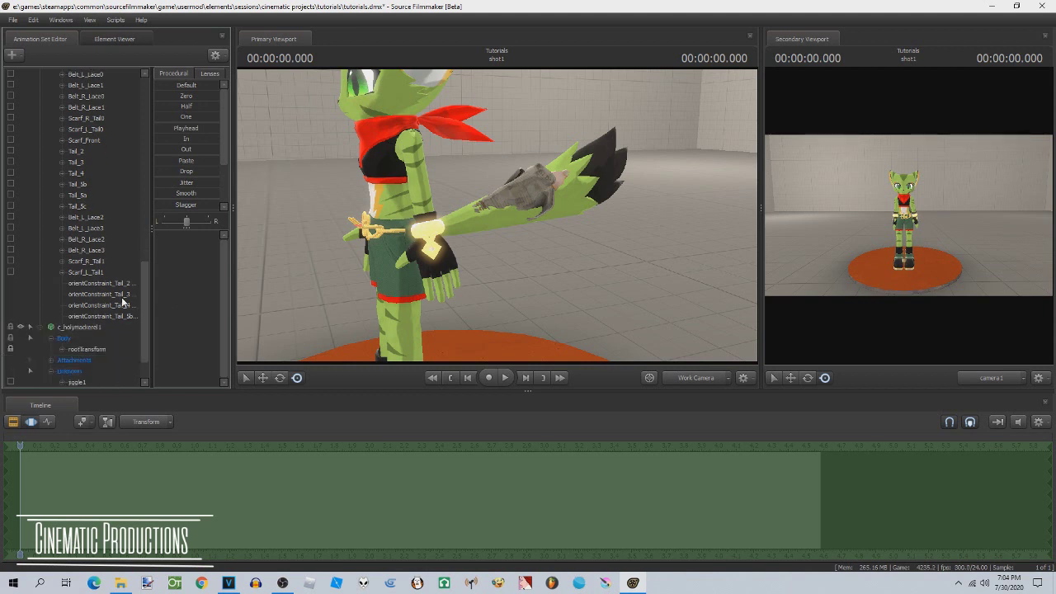
{"action": "scroll", "coordinate": [122, 303], "scroll_direction": "down", "scroll_amount": 1}
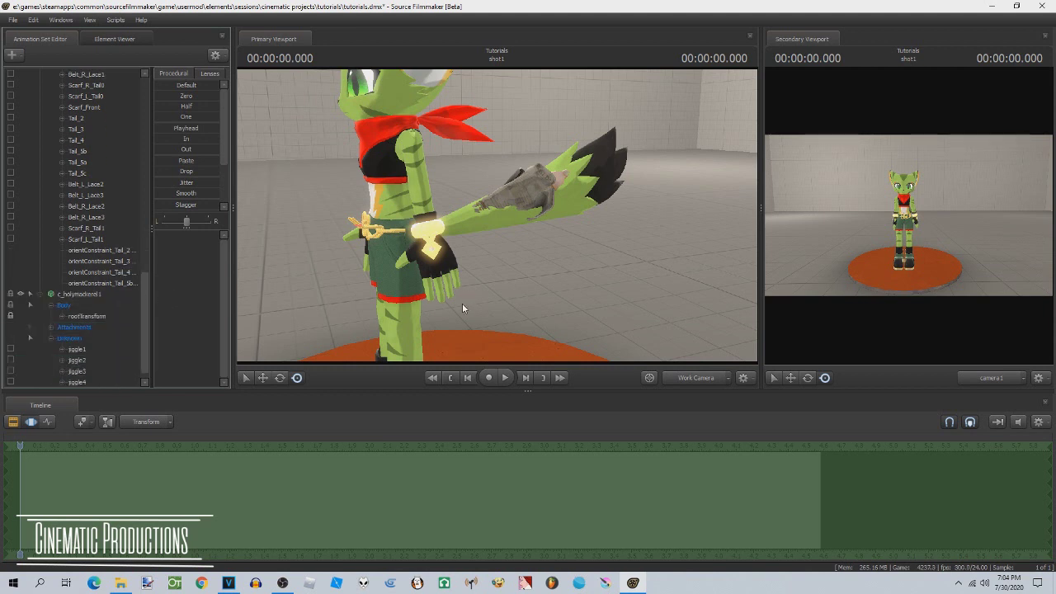
{"action": "key", "text": "space"}
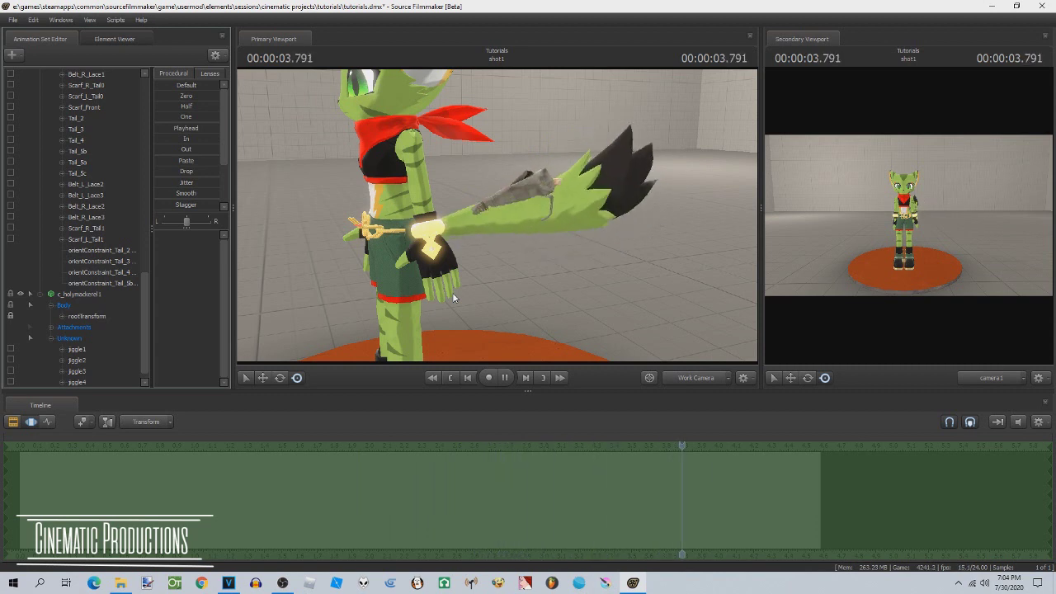
Stop playback, reset the playhead to 0, collapse carol21's controls, and replay the tail jiggle
{"action": "key", "text": "space"}
{"action": "key", "text": "Home"}
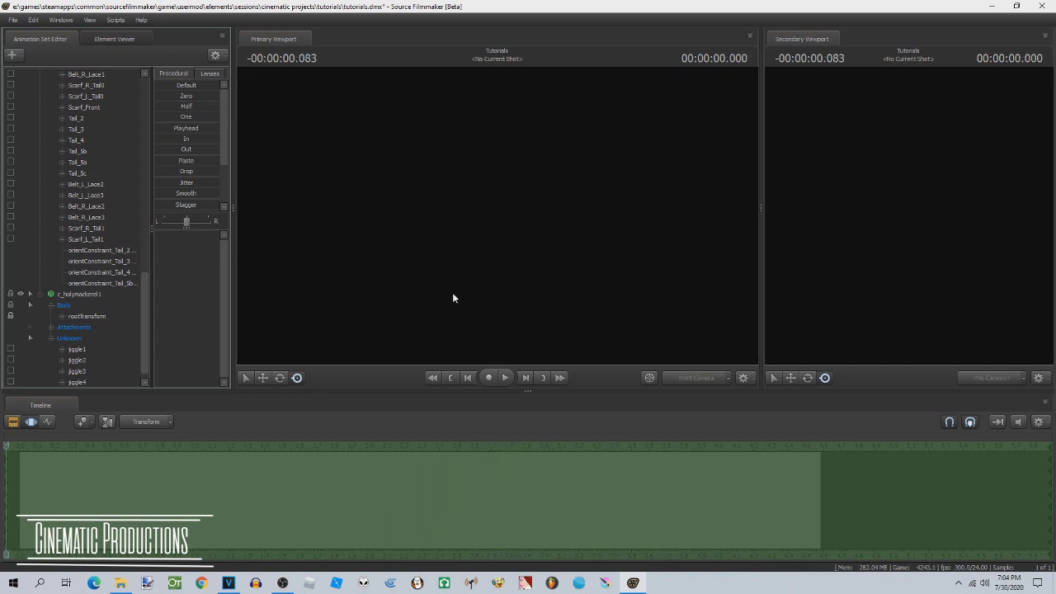
{"action": "left_click", "coordinate": [21, 444]}
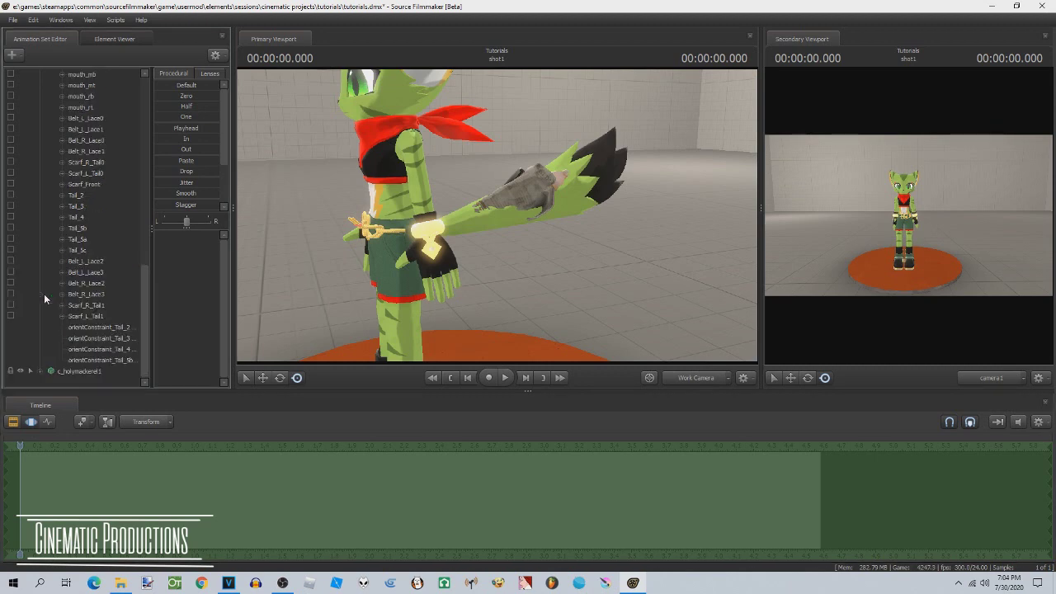
{"action": "scroll", "coordinate": [45, 299], "scroll_direction": "up", "scroll_amount": 15}
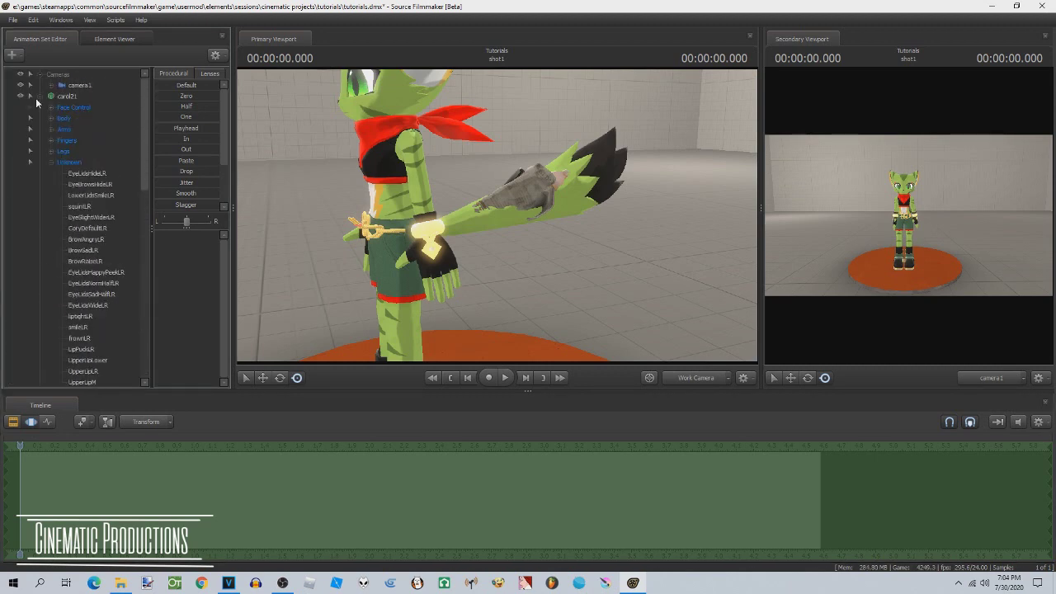
{"action": "left_click", "coordinate": [38, 97]}
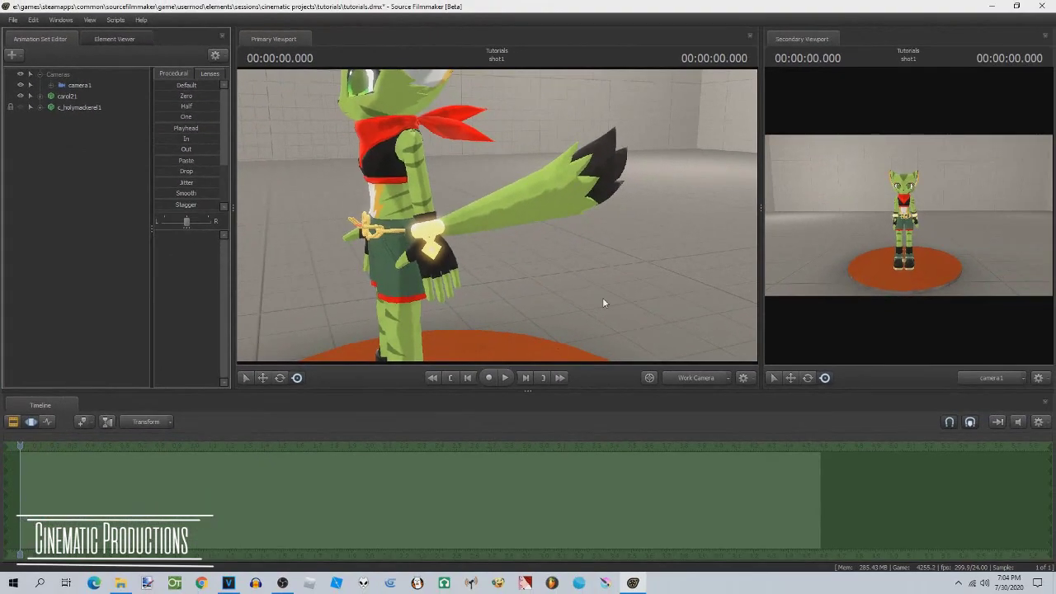
{"action": "key", "text": "space"}
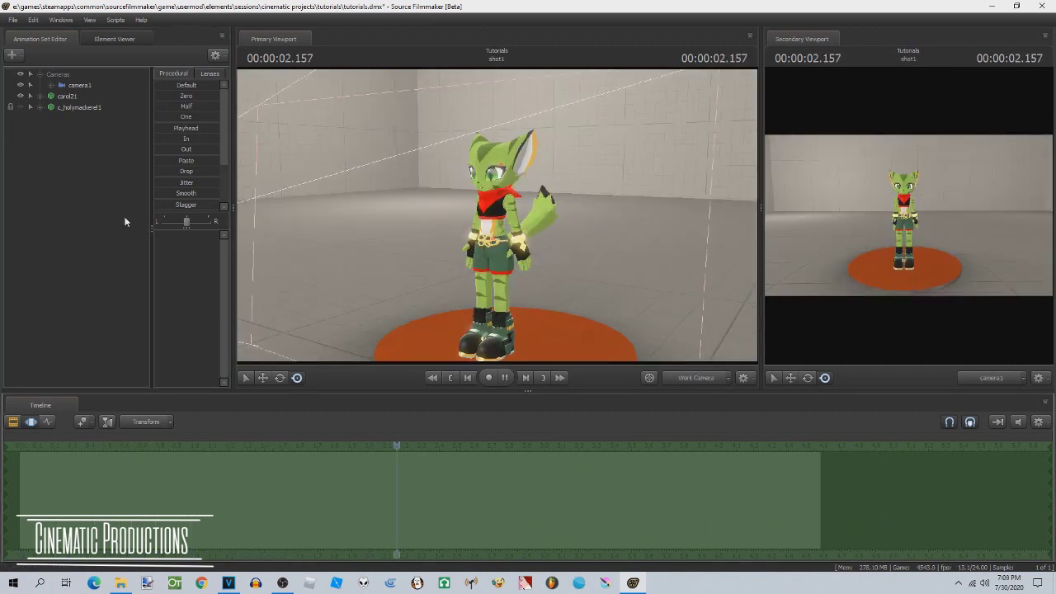
{"action": "left_click_drag", "start_coordinate": [79, 441], "coordinate": [86, 442]}
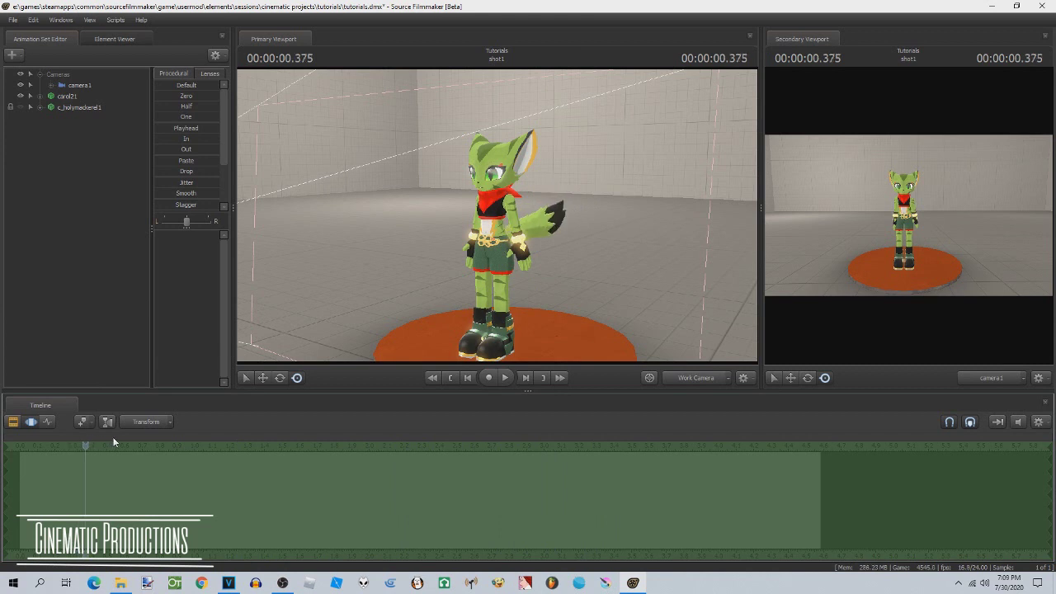
{"action": "left_click_drag", "start_coordinate": [272, 444], "coordinate": [123, 444]}
{"action": "left_click_drag", "start_coordinate": [417, 444], "coordinate": [747, 444]}
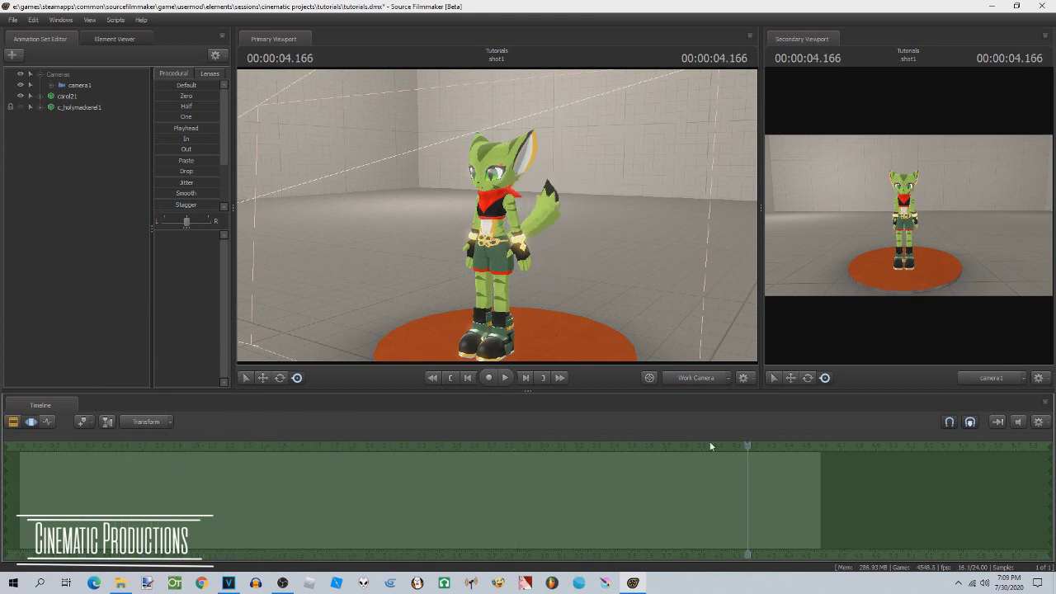
{"action": "left_click_drag", "start_coordinate": [222, 471], "coordinate": [293, 489]}
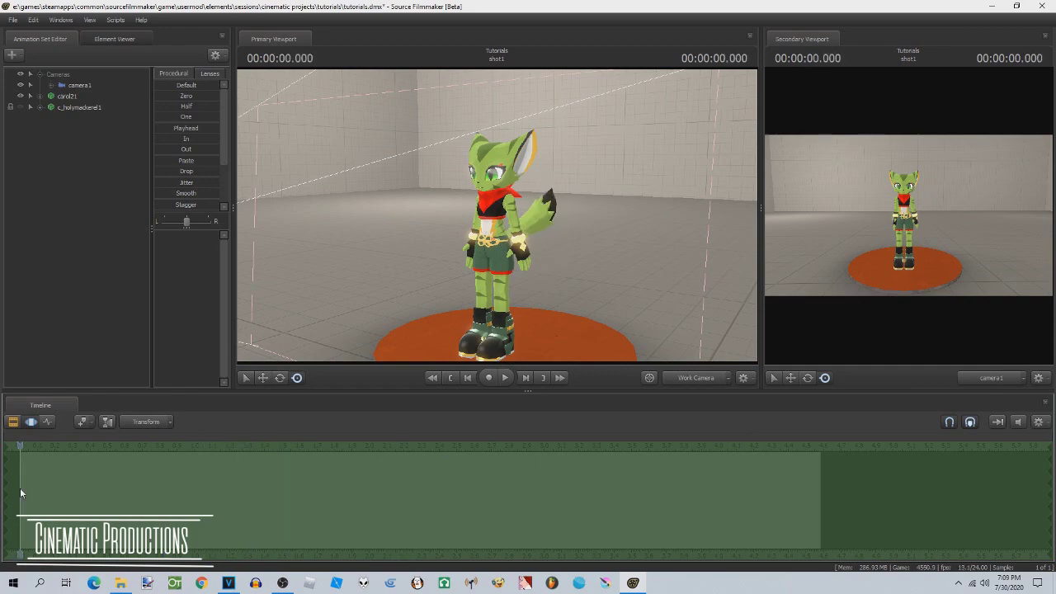